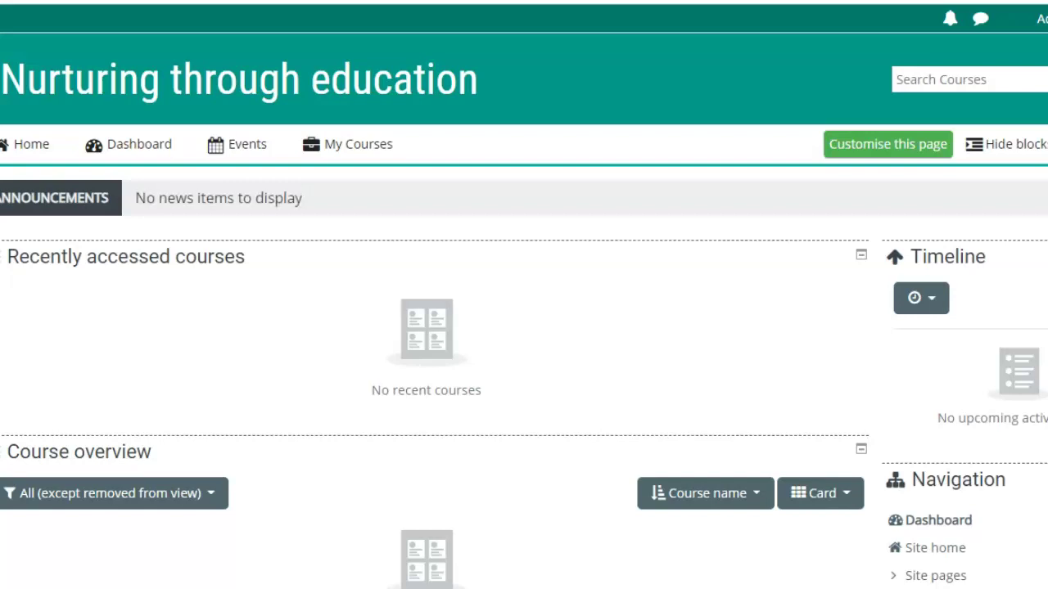
- Open the Notifications page under Site administration in Moodle
scroll(901, 385, "down", 4)
left_click(900, 382)
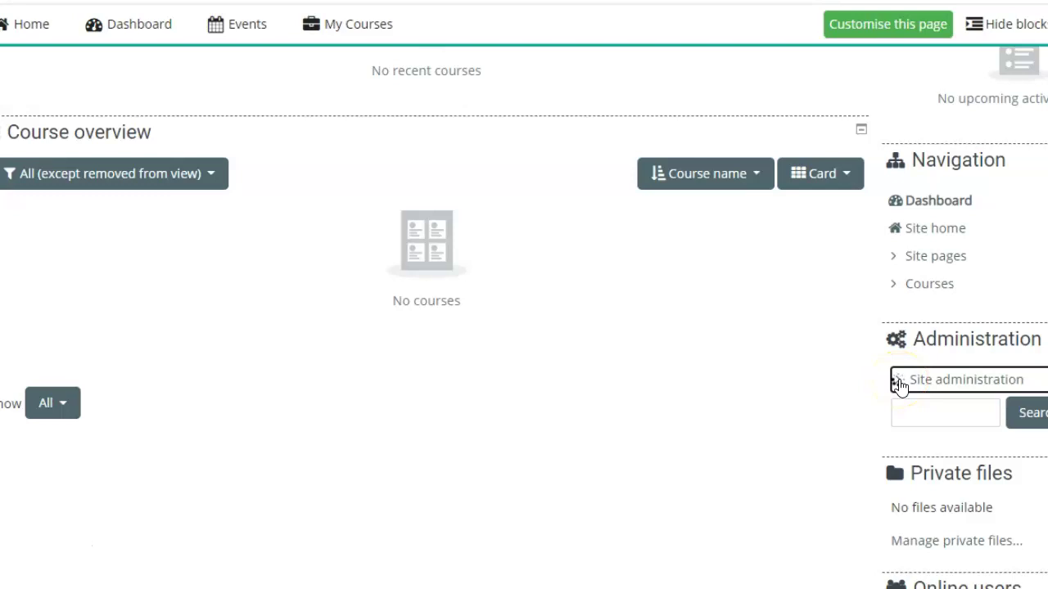
left_click(955, 409)
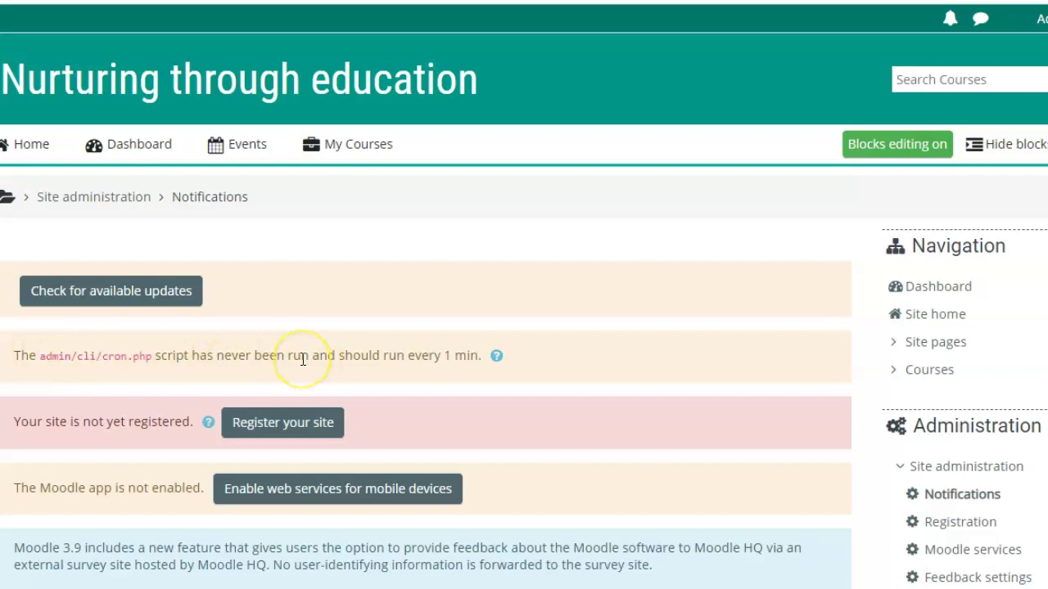
- Examine the notice about how often the admin/cli/cron.php script should run
left_click(145, 378)
left_click(49, 377)
left_click_drag(49, 375, 88, 374)
left_click_drag(88, 374, 116, 376)
left_click(131, 374)
left_click(506, 333)
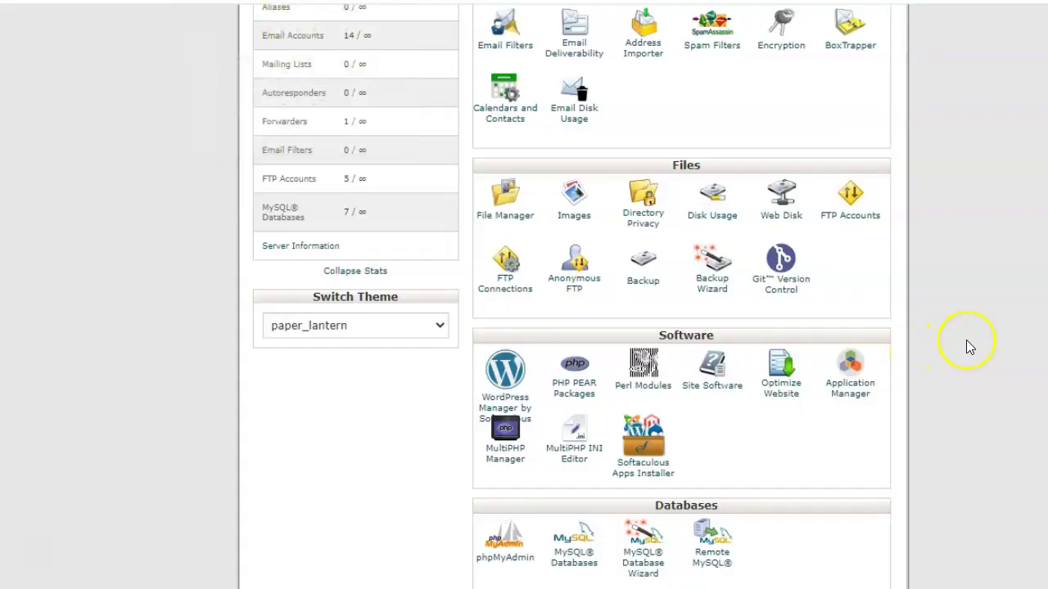
- Switch to cPanel, open Cron Jobs and copy the domain-specific PHP example into the new job's command
scroll(602, 468, "down", 10)
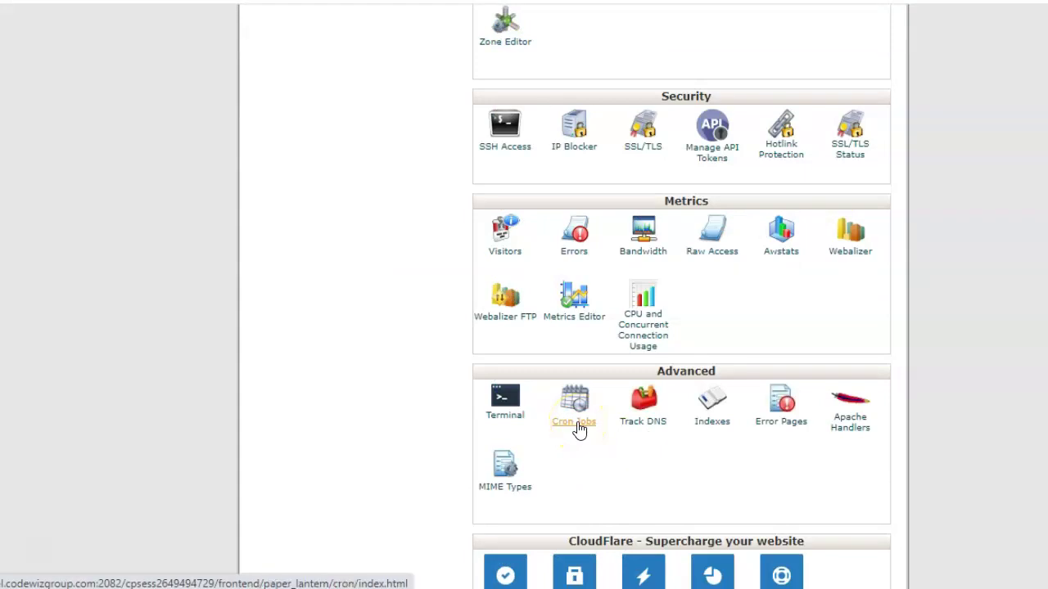
left_click(578, 429)
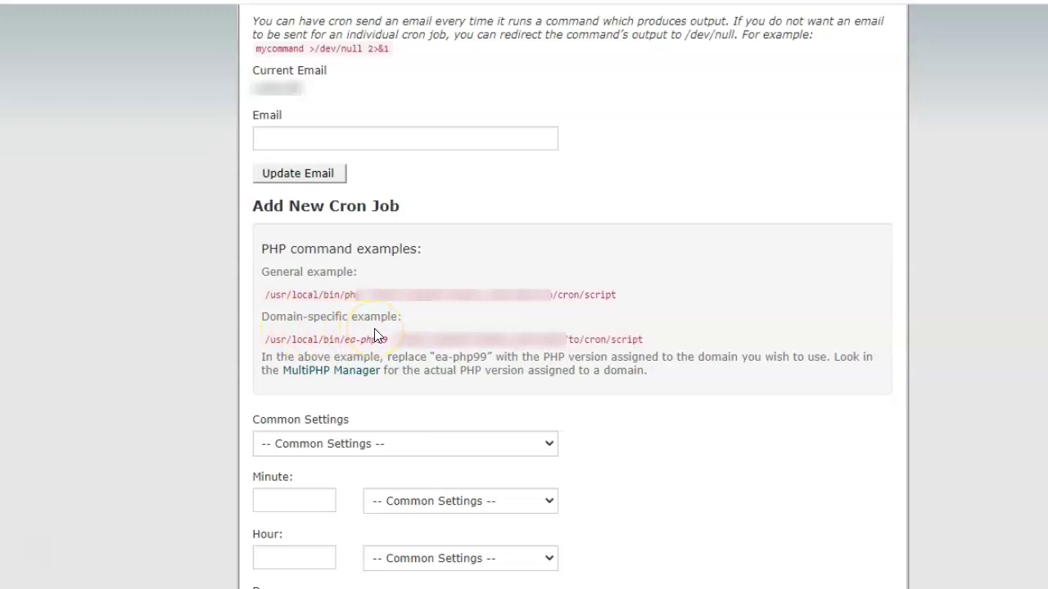
left_click_drag(264, 339, 643, 340)
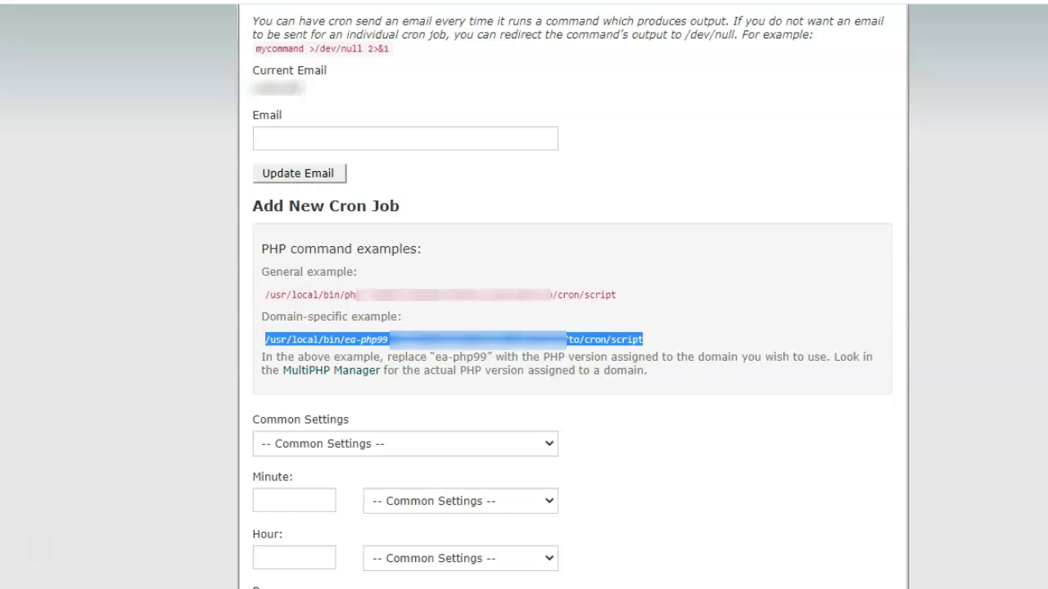
scroll(725, 404, "down", 3)
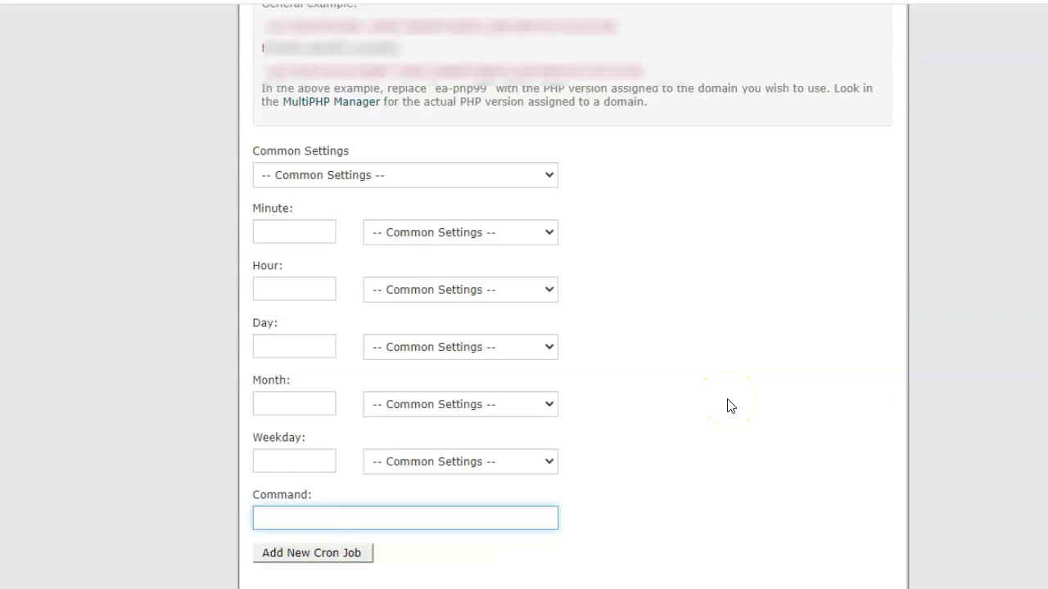
key("ctrl+v")
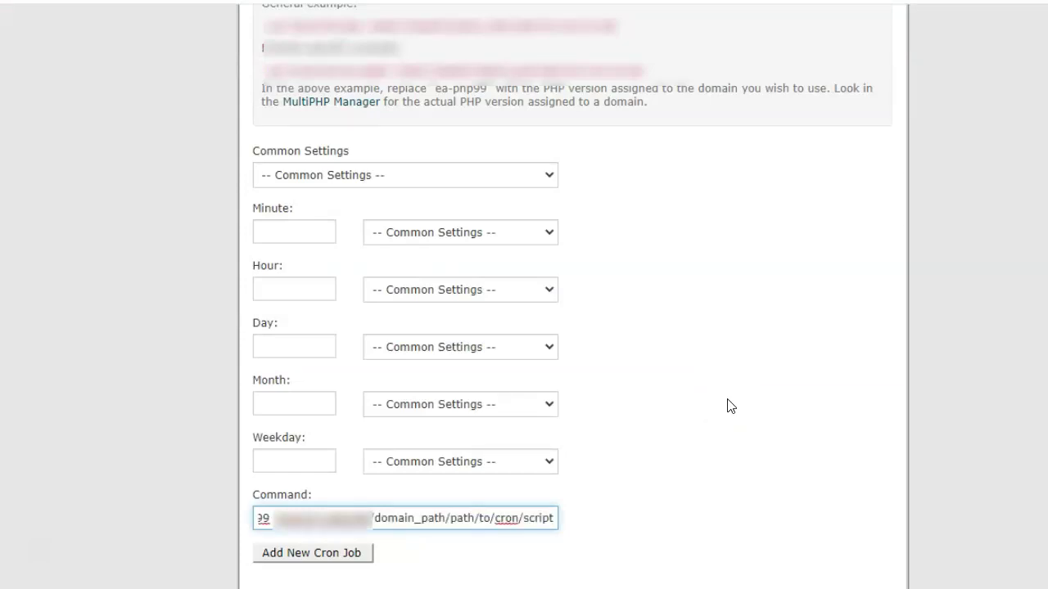
- Schedule the new cron job to run Once Per Minute (* * * * *)
left_click(521, 176)
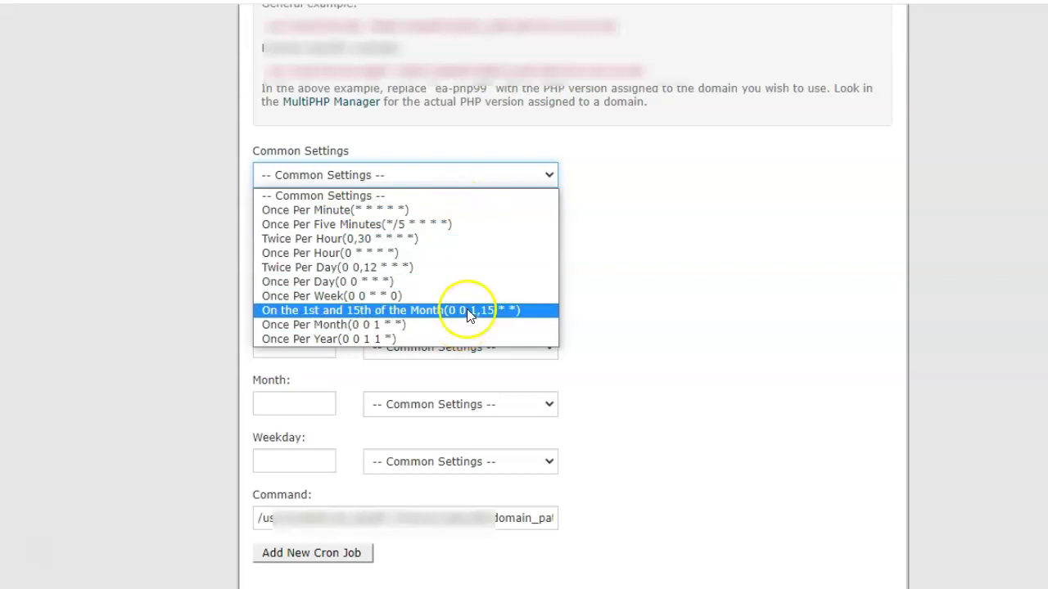
left_click(484, 211)
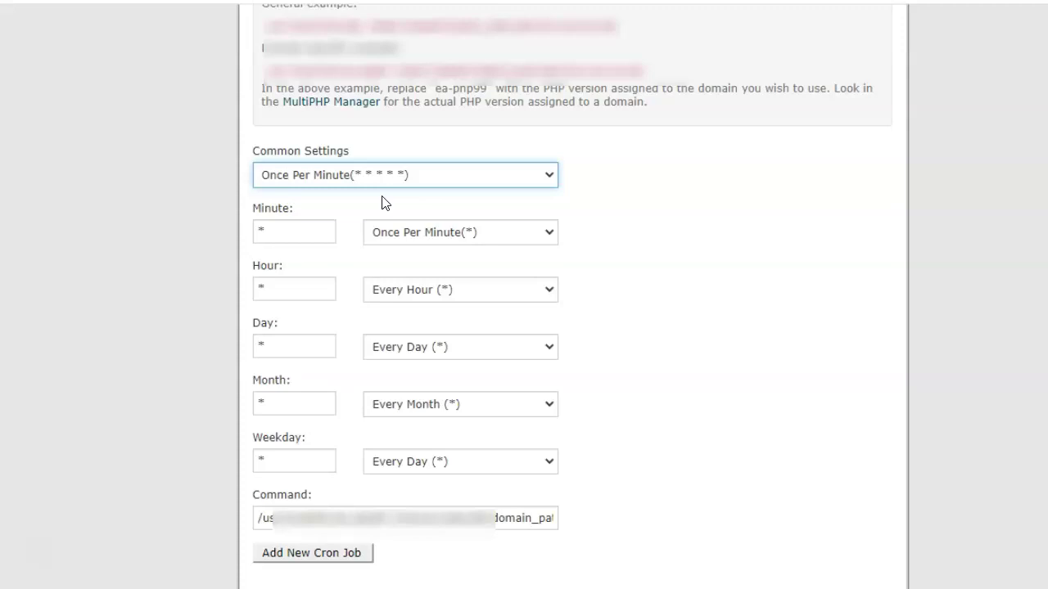
left_click(404, 204)
- Look up the PHP version assigned to the Moodle site's domain in the MultiPHP Manager
left_click(629, 278)
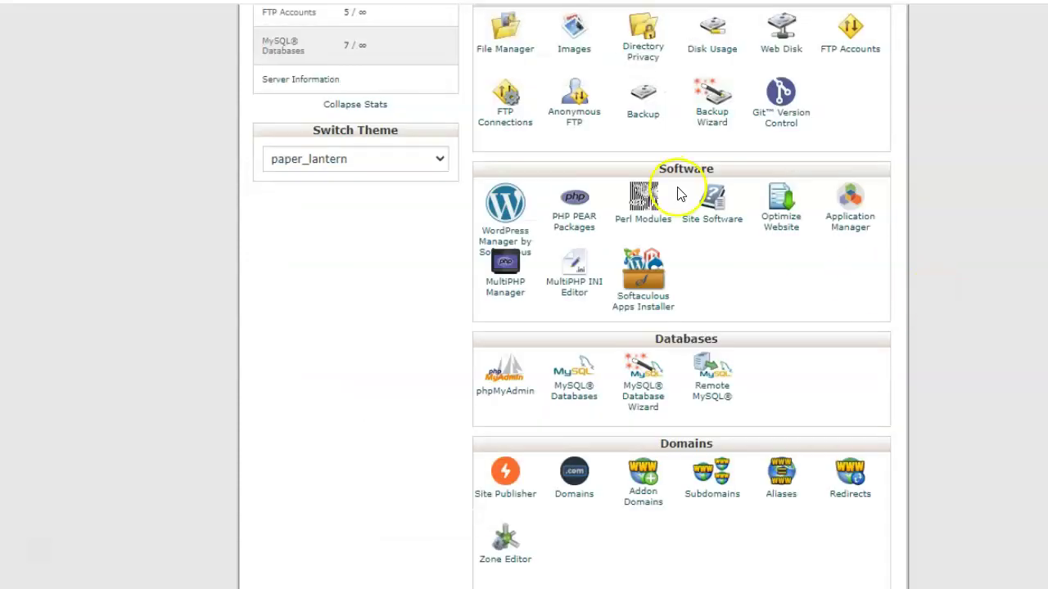
left_click(508, 304)
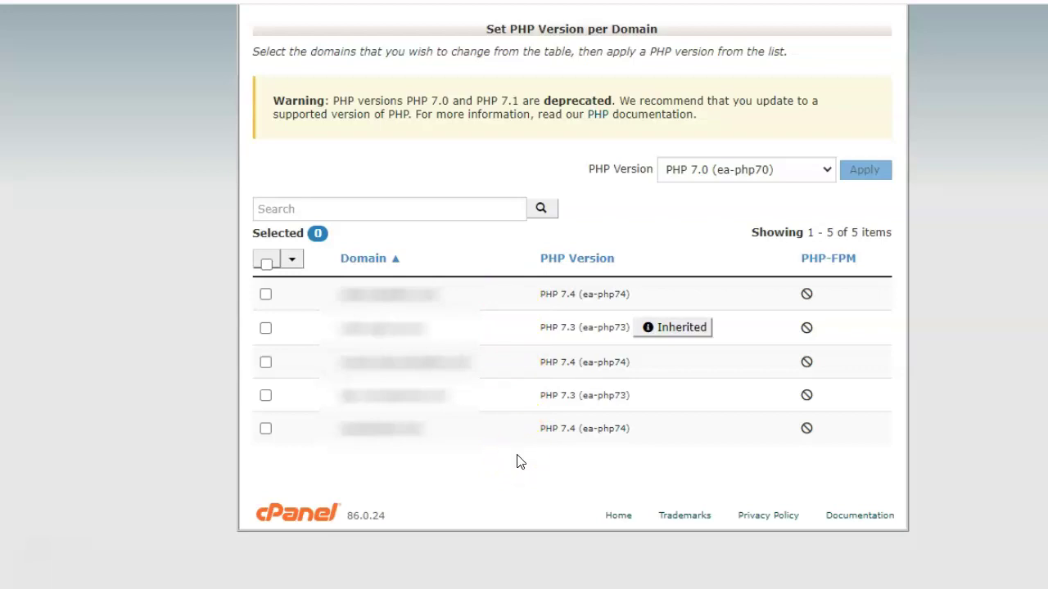
left_click_drag(584, 395, 628, 395)
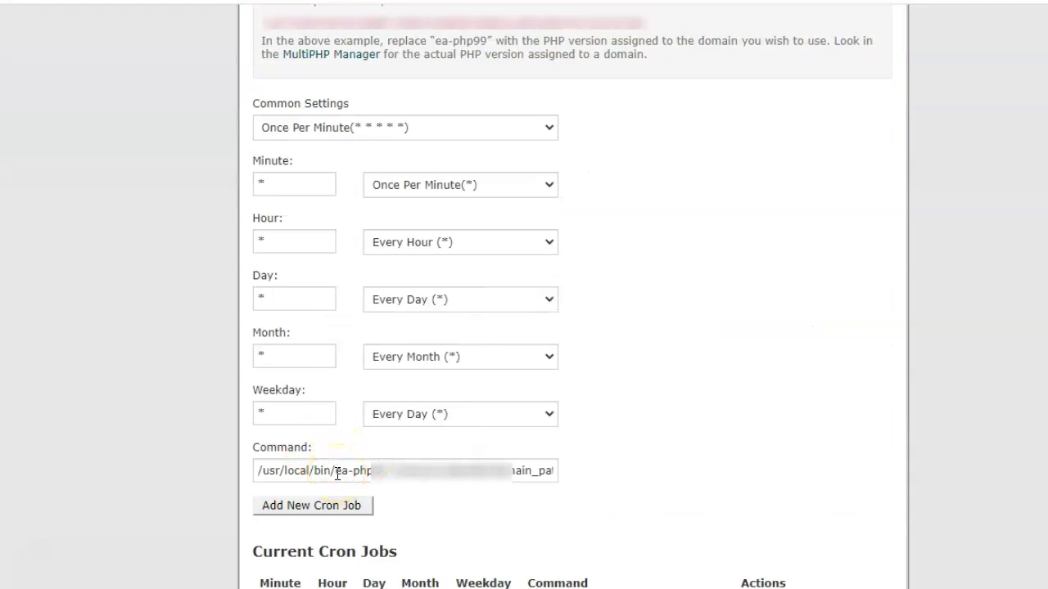
- Replace the ea-php99 placeholder in the cron command with ea-php73
left_click_drag(335, 472, 385, 472)
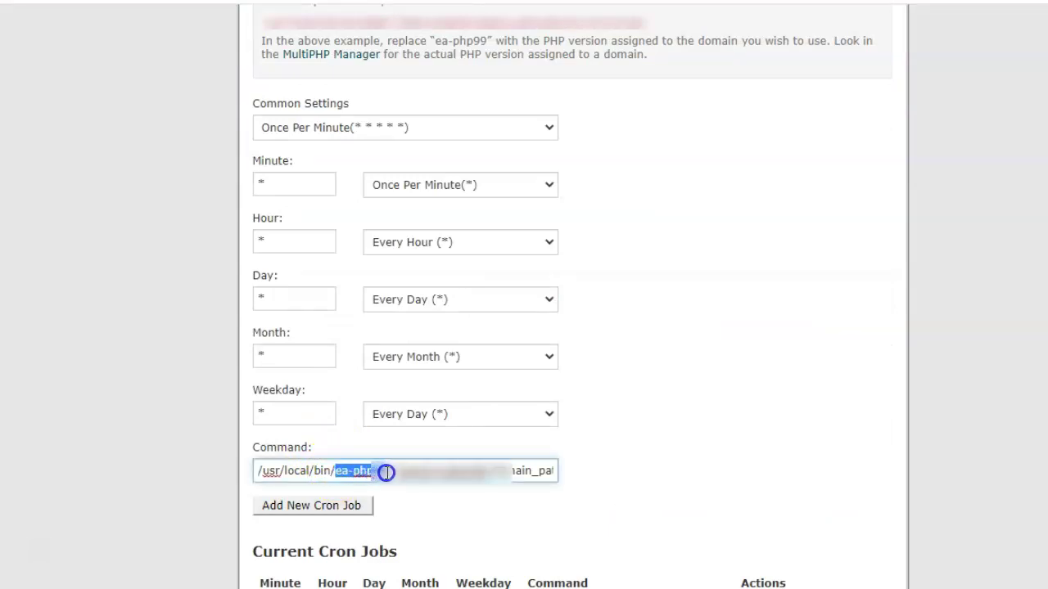
left_click(532, 535)
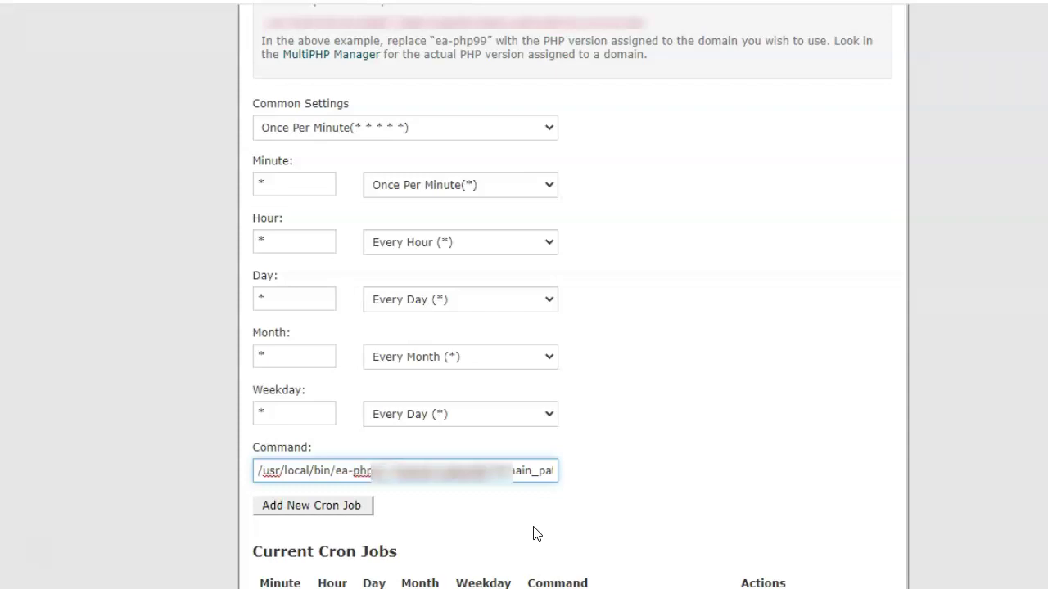
left_click(528, 501)
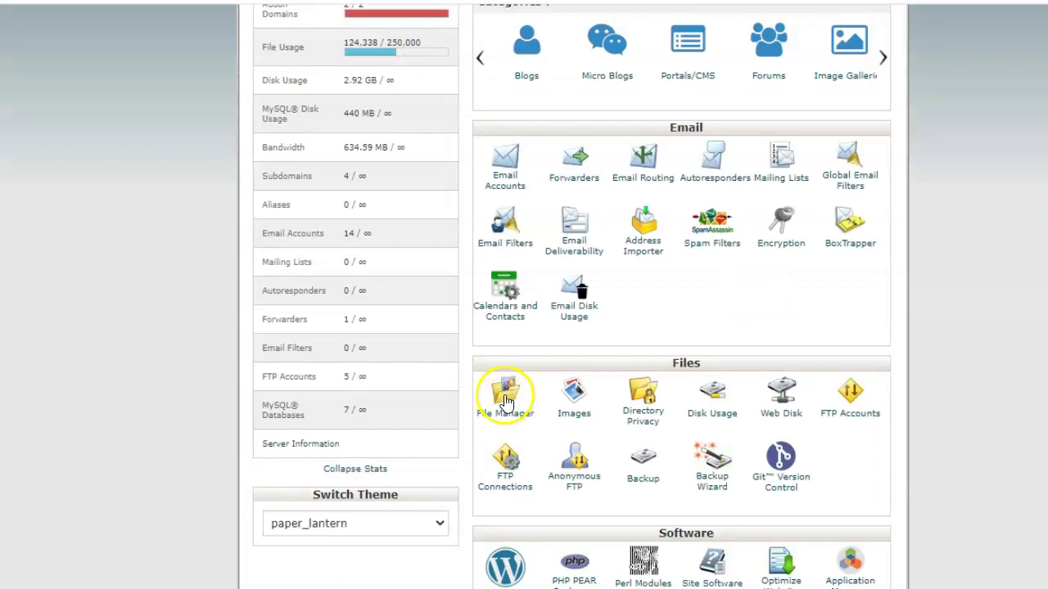
- Browse to the public_html/learn/admin/cli folder in cPanel's File Manager
left_click(503, 401)
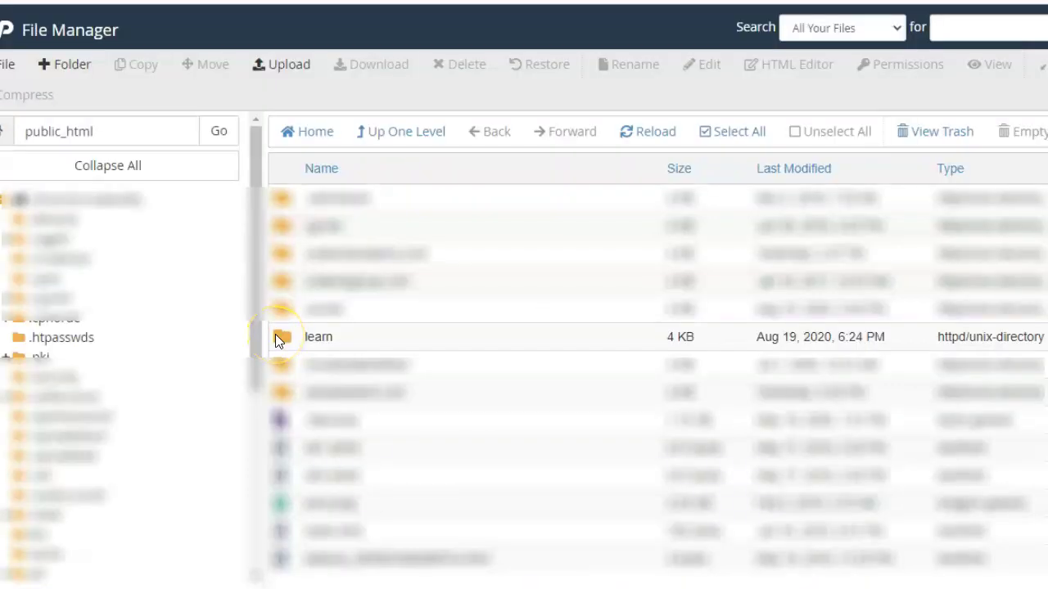
double_click(277, 338)
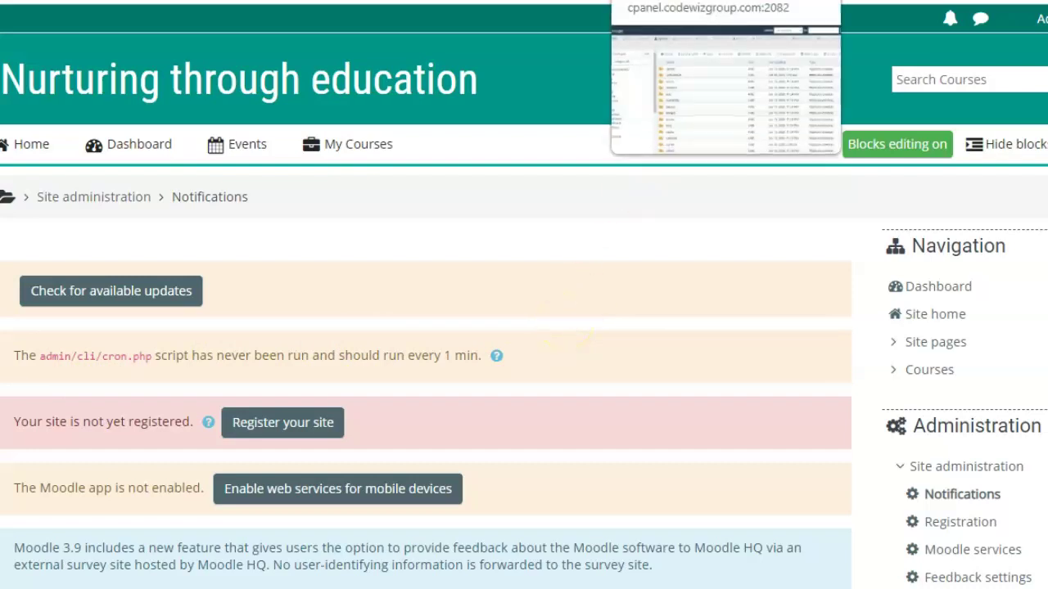
left_click(654, 0)
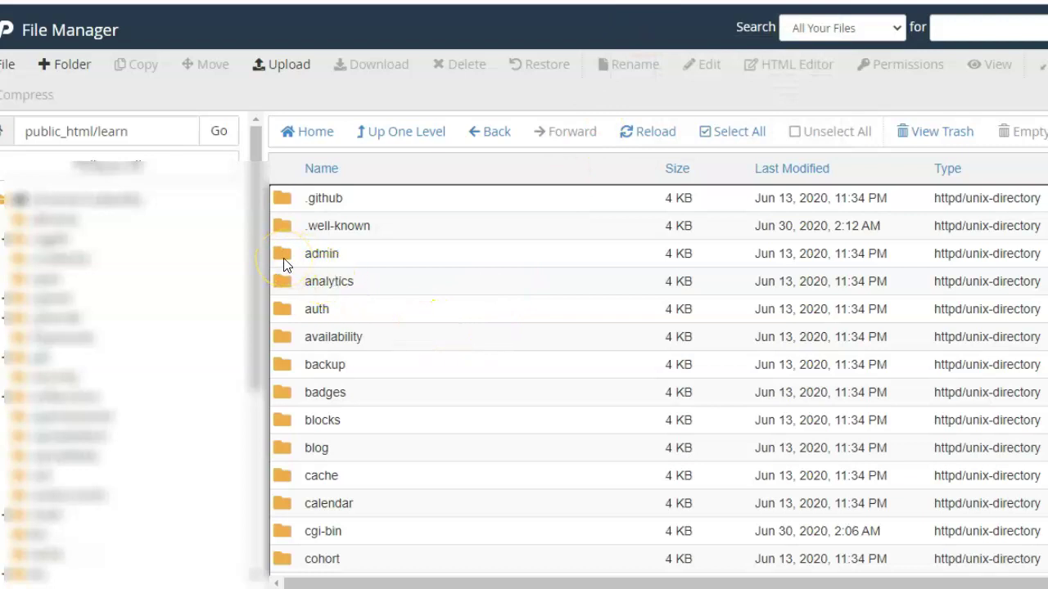
double_click(284, 261)
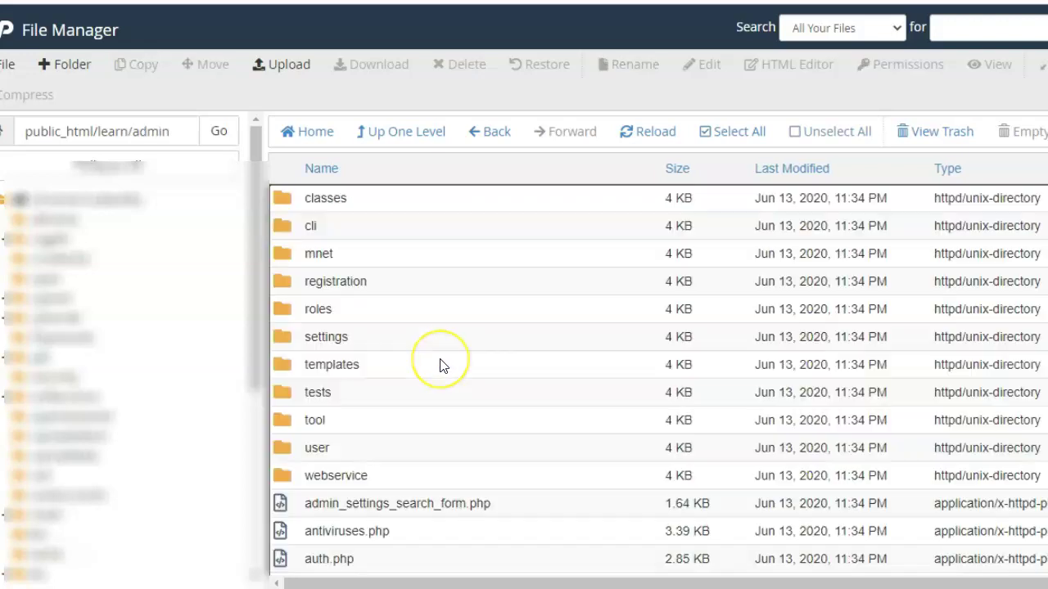
double_click(285, 227)
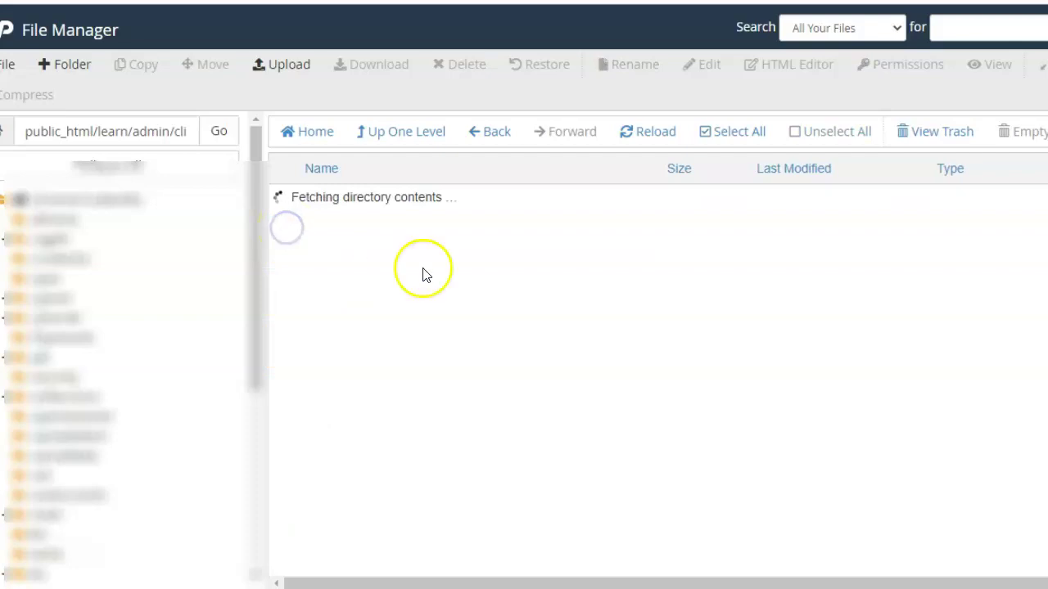
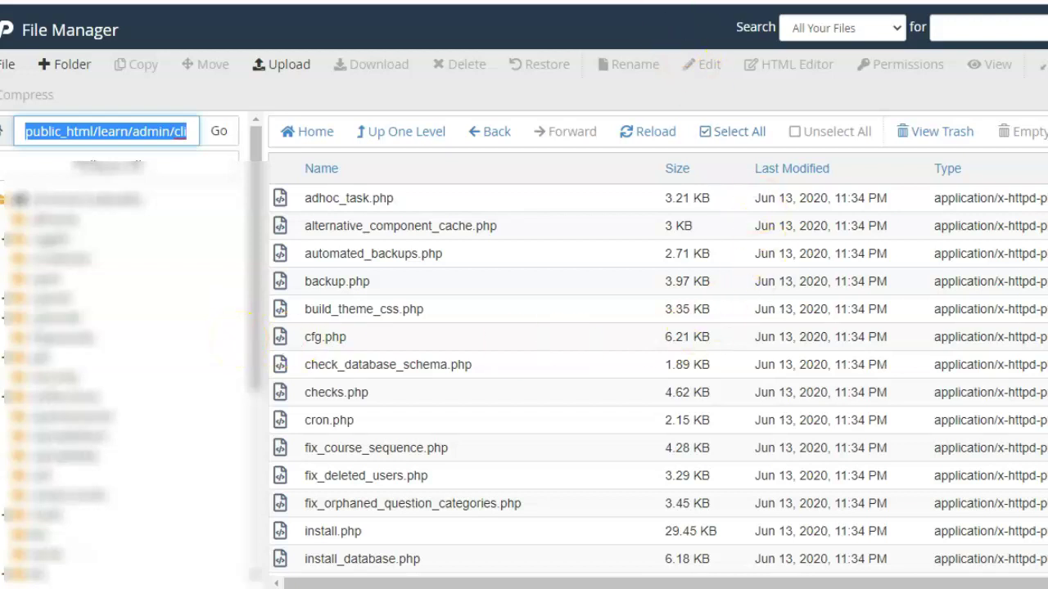
- Replace the placeholder script path in the cron command with the path to cron.php in public_html/learn/admin/cli
left_click(339, 12)
left_click(674, 464)
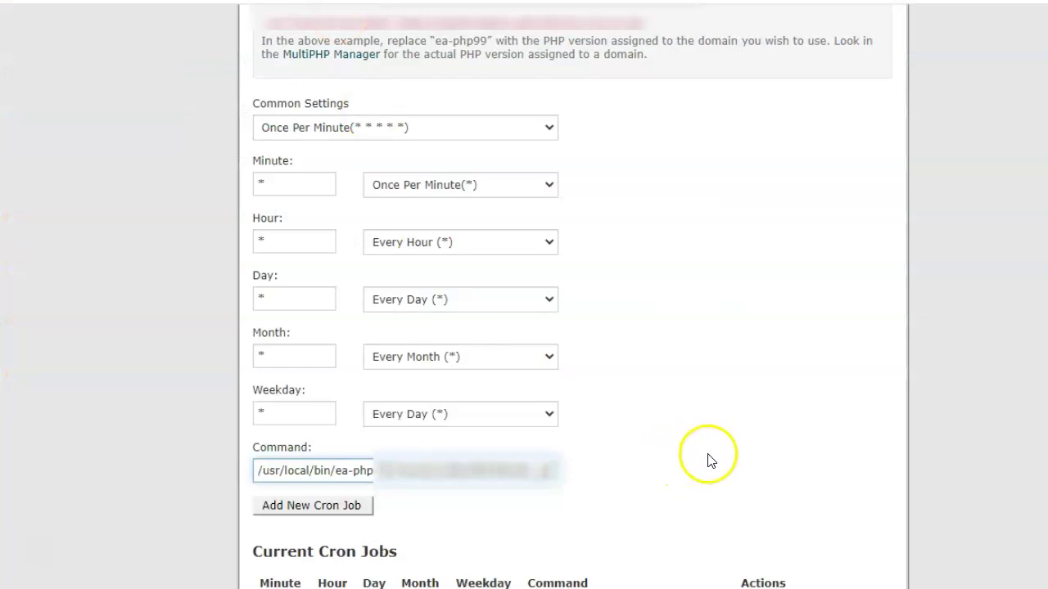
left_click(596, 293)
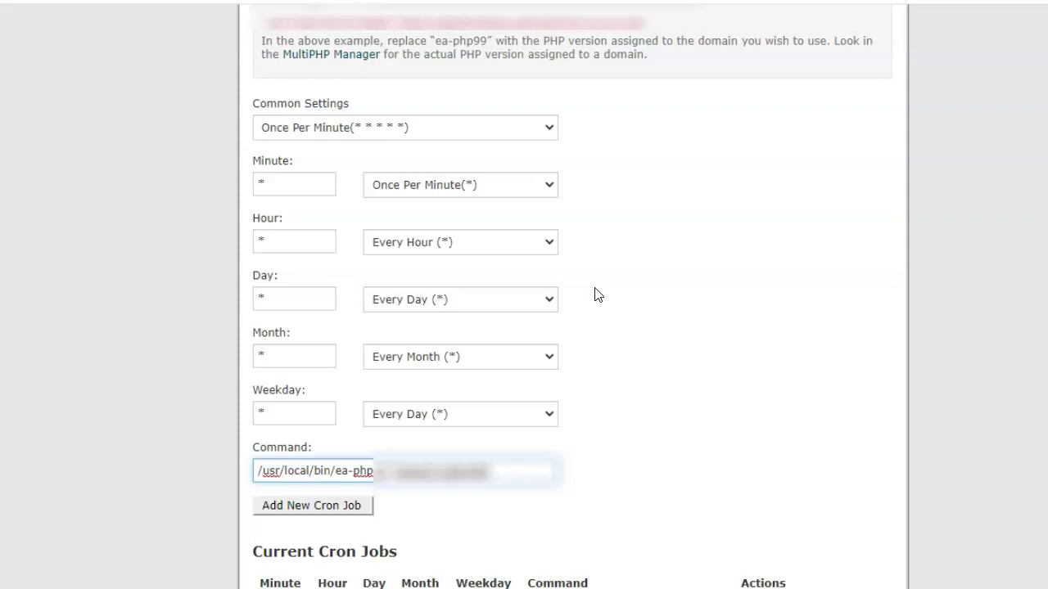
key("End")
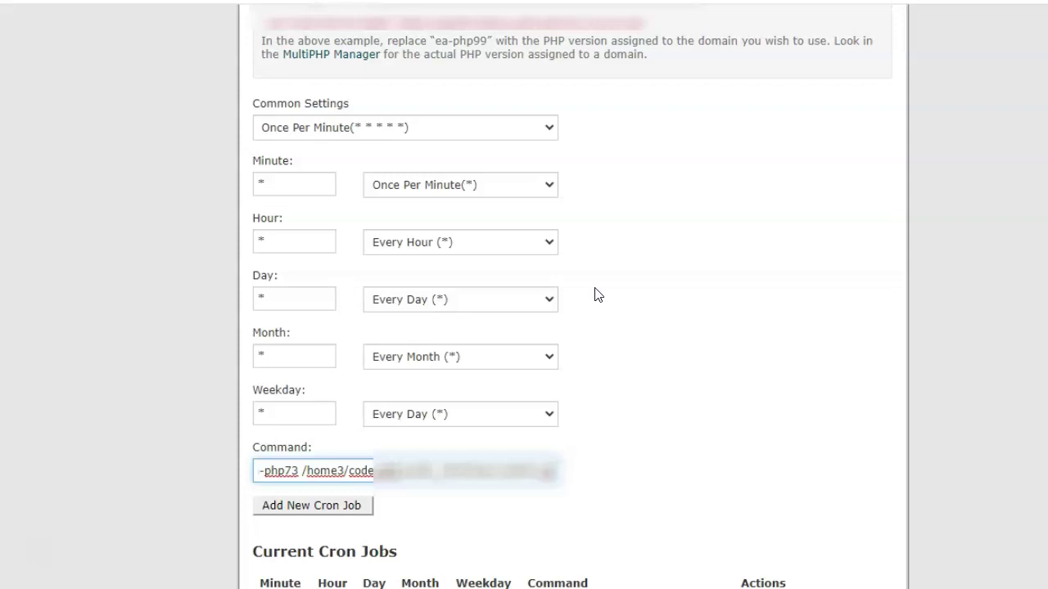
- Review the complete cron command, from the ea-php73 binary path through the home directory to the script path
key("Right")
key("Right")
key("Right")
key("Right")
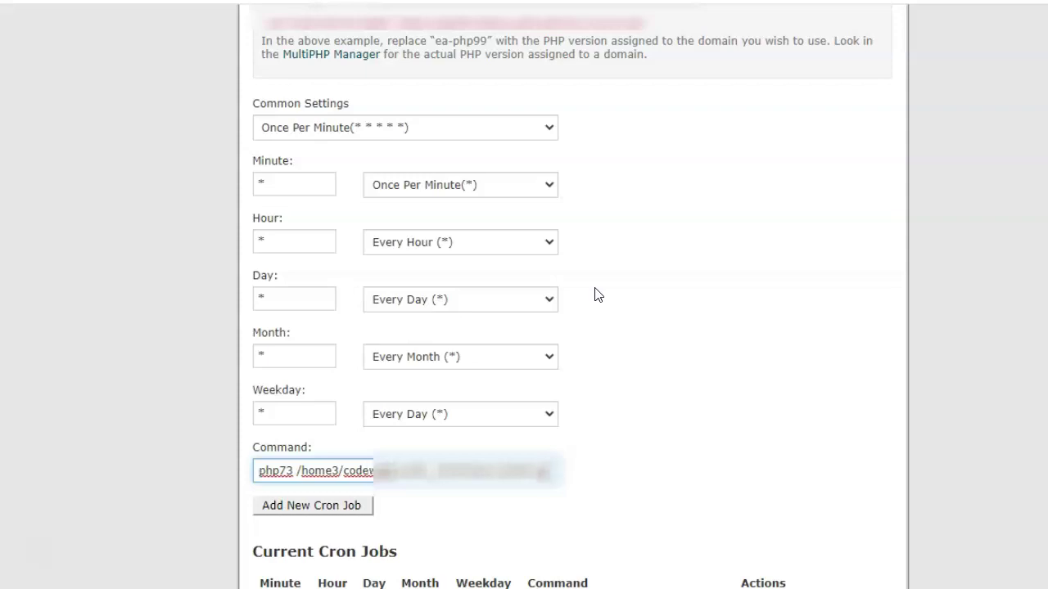
key("Right")
key("Right")
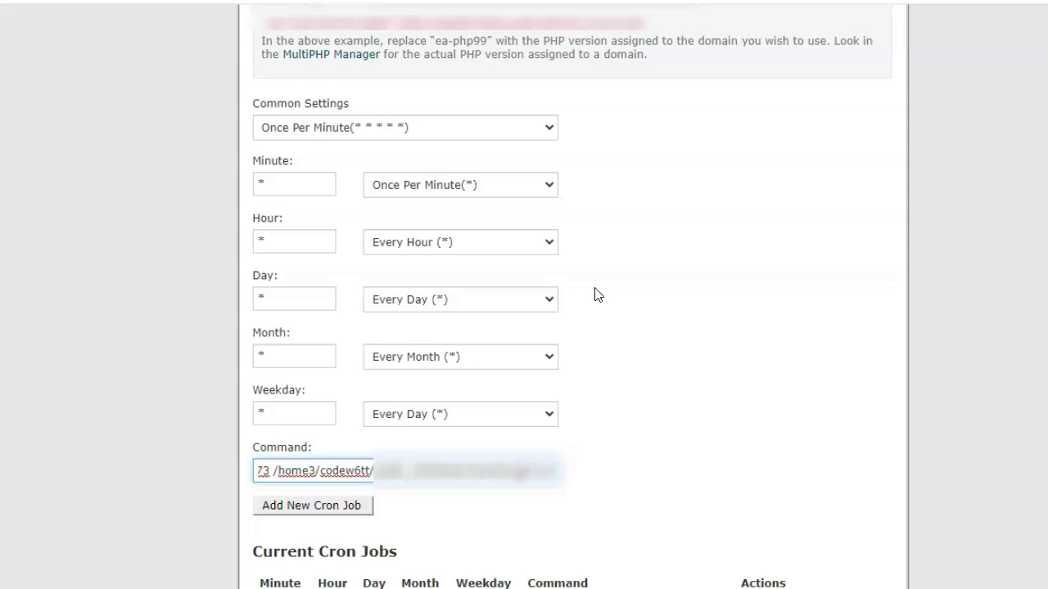
key("Right")
key("Right")
key("Right")
key("Right")
key("Right")
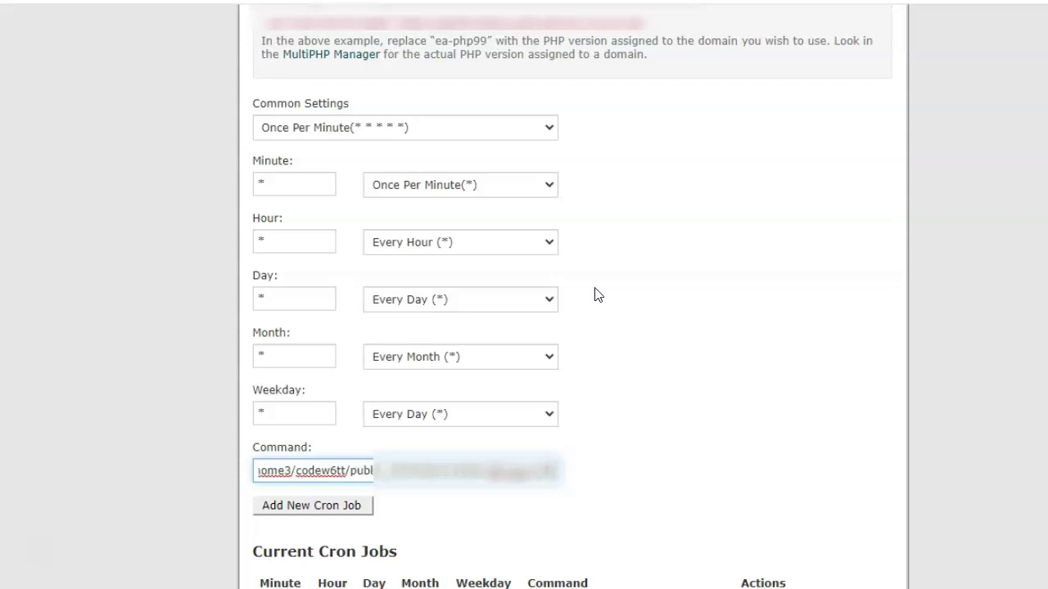
key("Left")
key("Left")
key("Left")
key("Left")
key("Left")
key("Left")
key("Left")
key("Left")
key("Left")
key("Left")
key("Left")
key("Left")
key("Left")
key("Left")
key("Left")
key("Left")
key("Left")
key("Left")
key("Left")
key("Left")
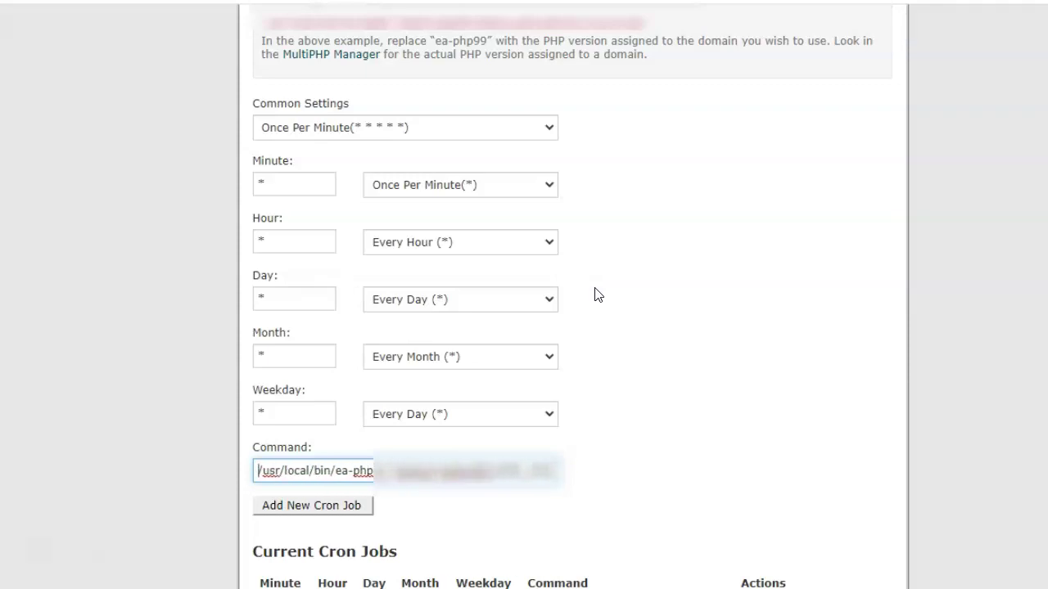
key("Right")
key("Right")
key("Right")
key("Right")
key("Right")
key("Right")
key("Right")
key("Right")
key("Right")
key("Right")
key("Right")
key("Right")
key("Right")
key("Right")
key("Right")
key("Right")
key("Right")
key("Right")
key("Right")
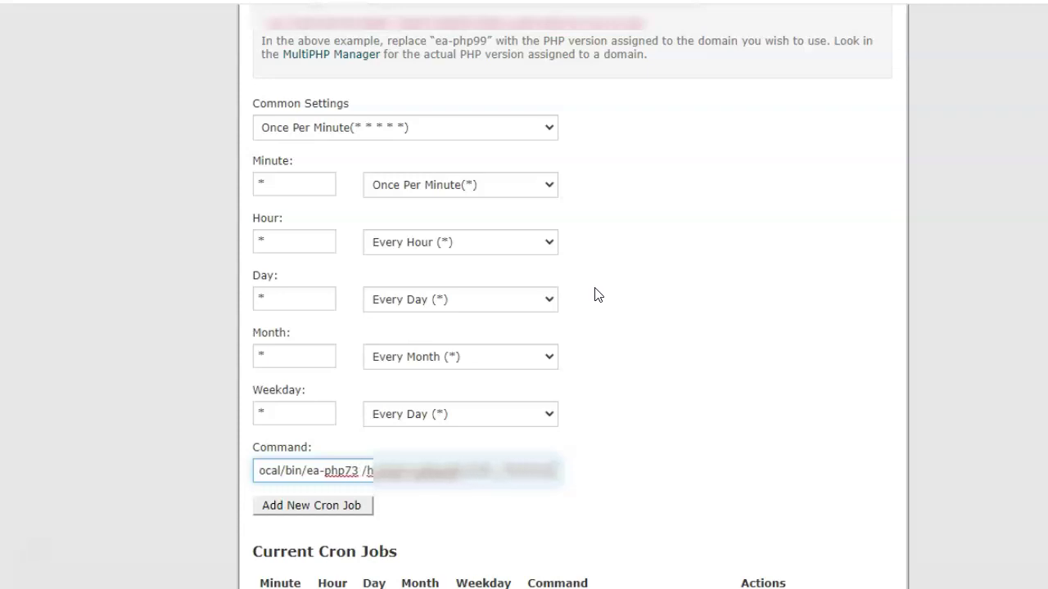
key("Right")
key("Right")
key("Right")
key("Right")
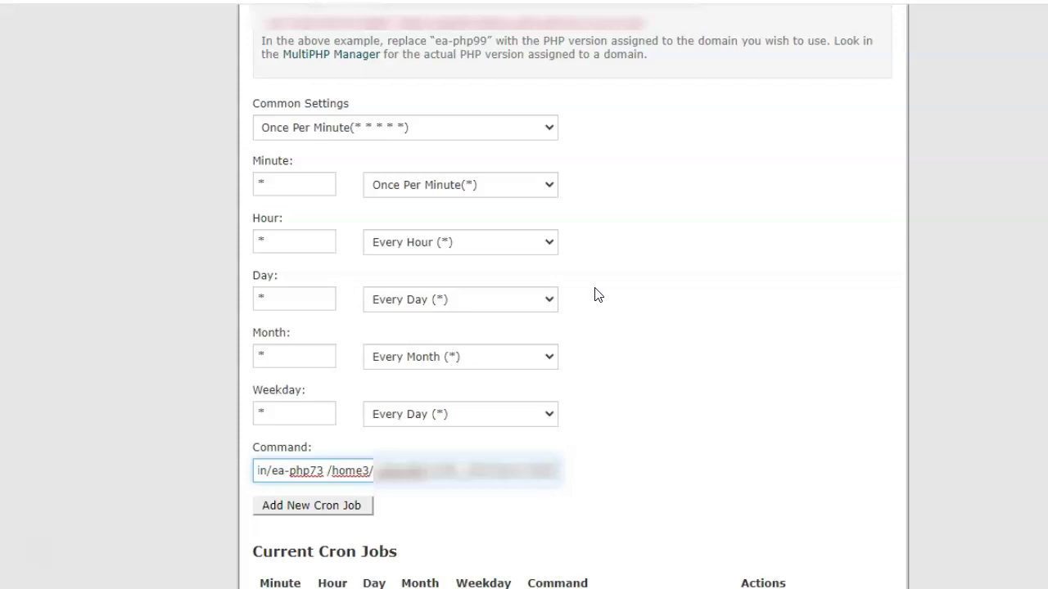
key("Right")
key("Right")
key("Right")
key("Right")
key("Right")
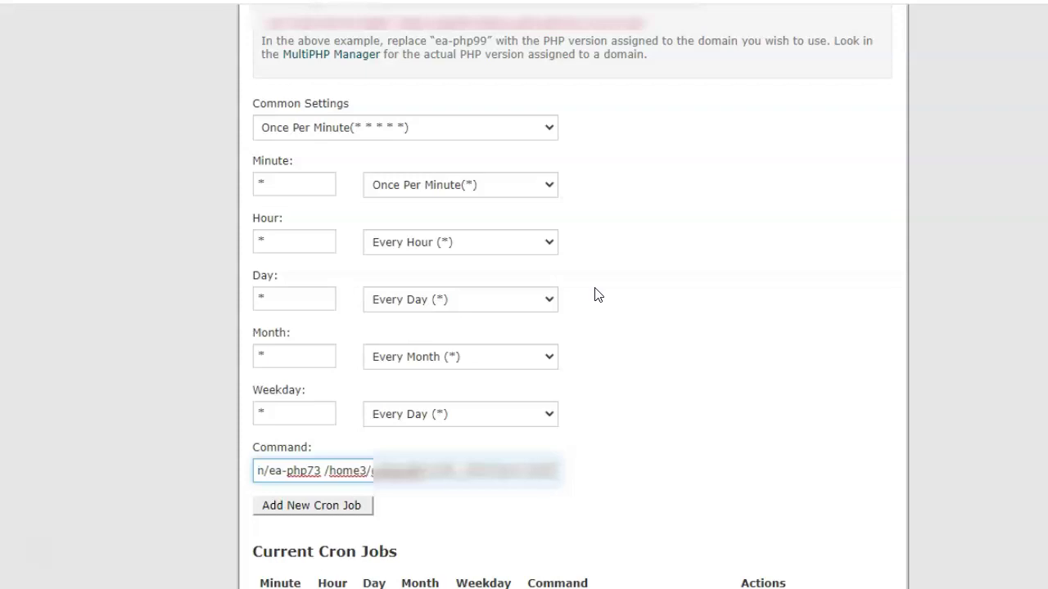
key("Right")
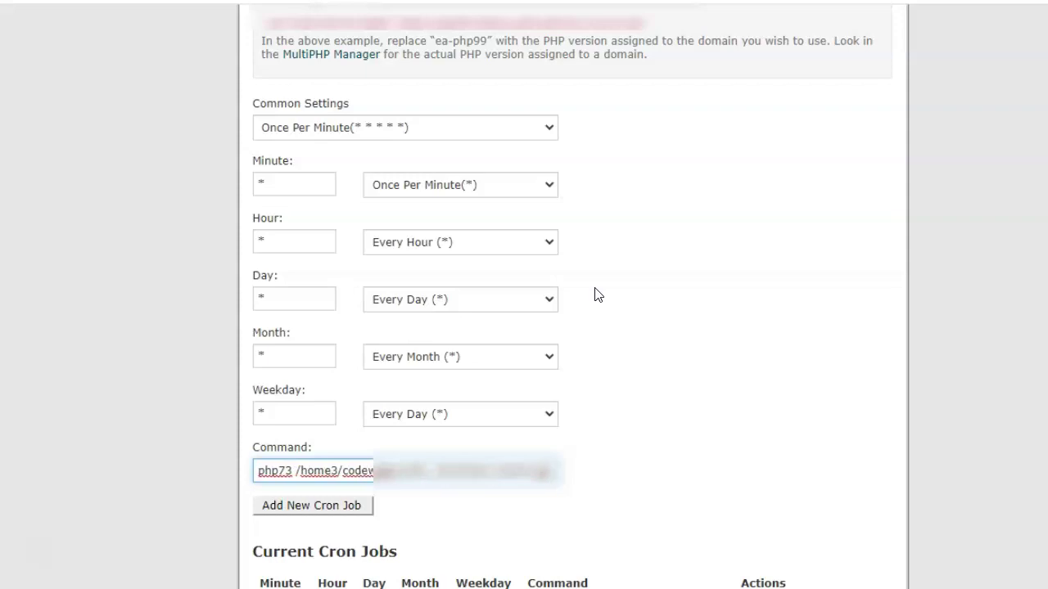
key("Right")
key("Right")
key("Right")
key("Right")
key("Right")
key("Right")
key("Right")
key("Right")
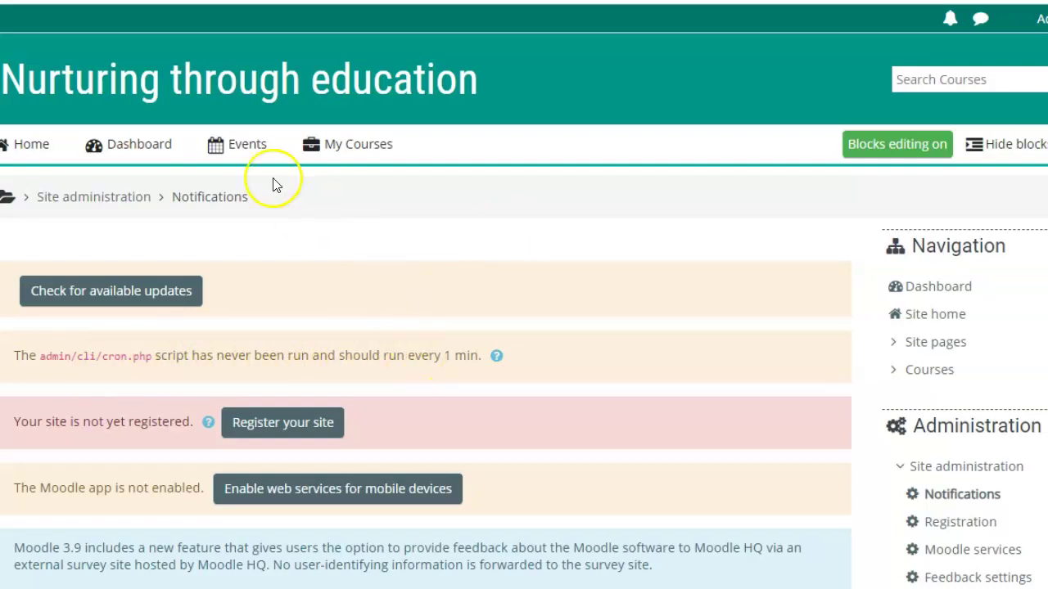
- Recheck the cron.php notice in Moodle and add the new cron job in cPanel
left_click(481, 238)
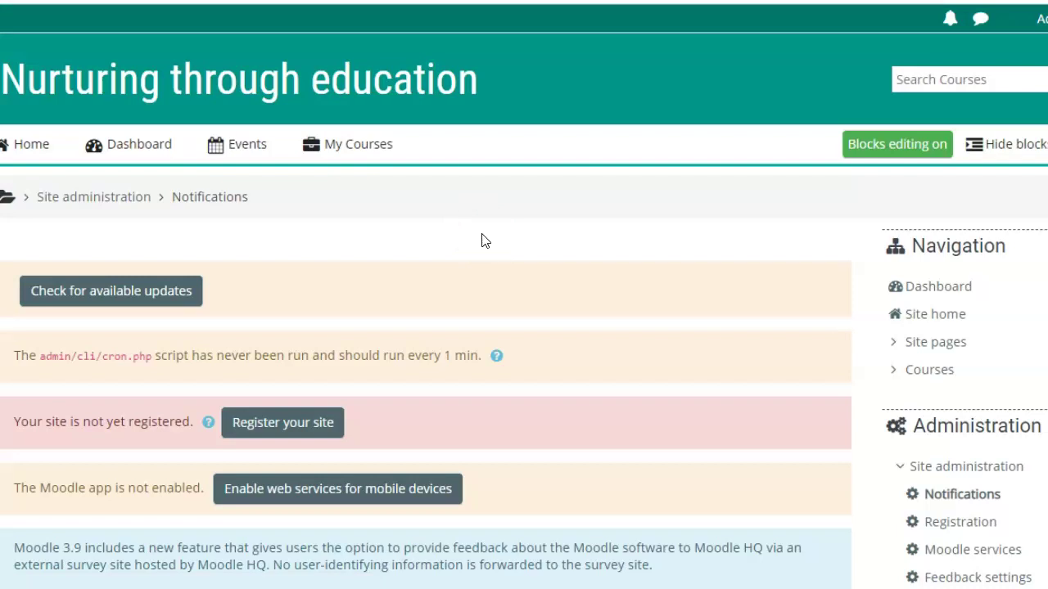
left_click(488, 223)
left_click(507, 66)
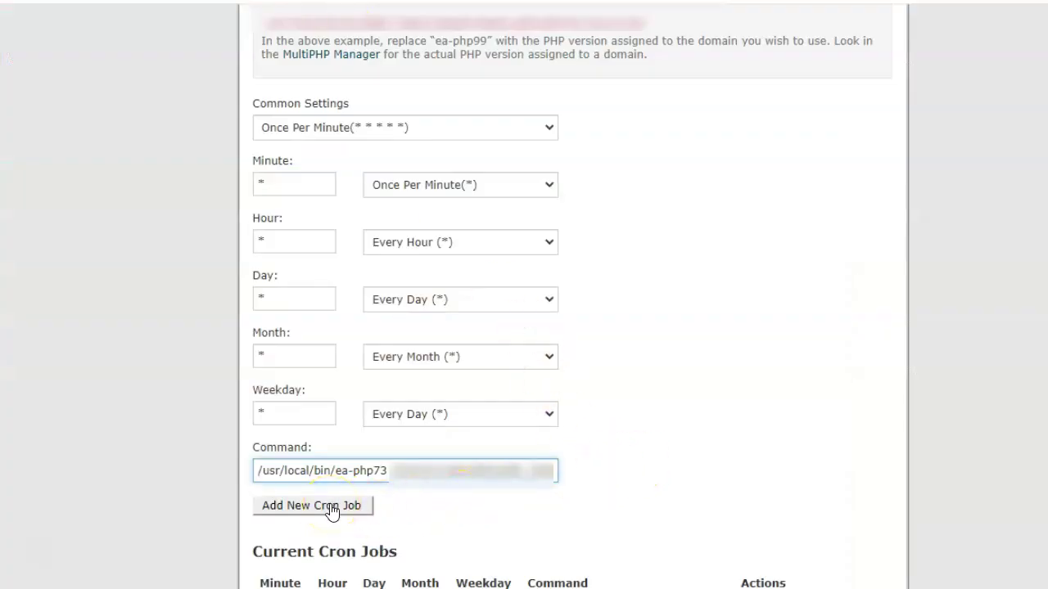
left_click(331, 508)
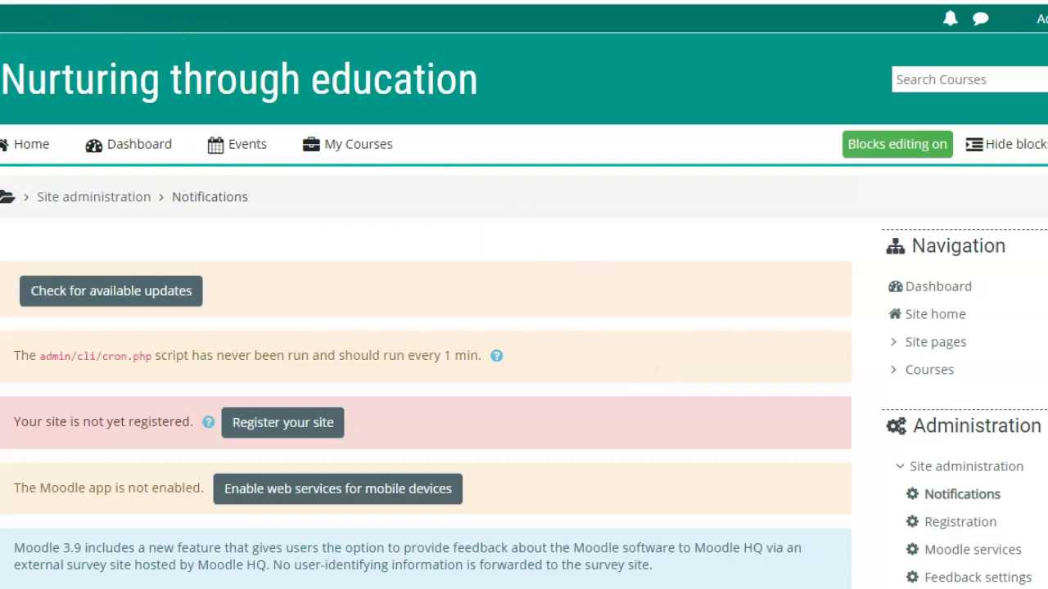
- Reload Moodle's Notifications page and check whether the cron script notice is still listed
left_click(65, 0)
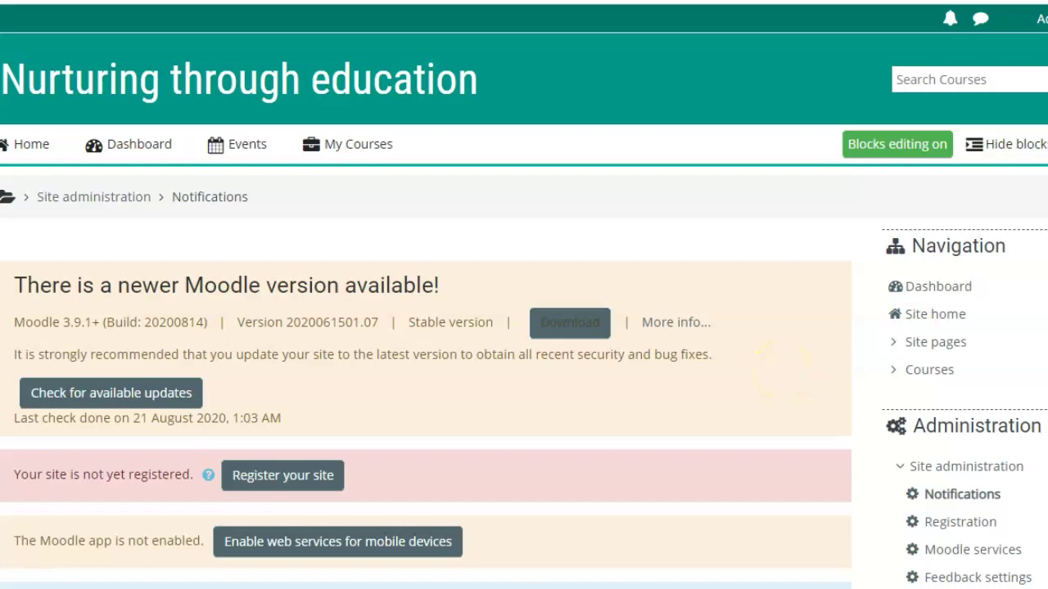
scroll(592, 373, "down", 1)
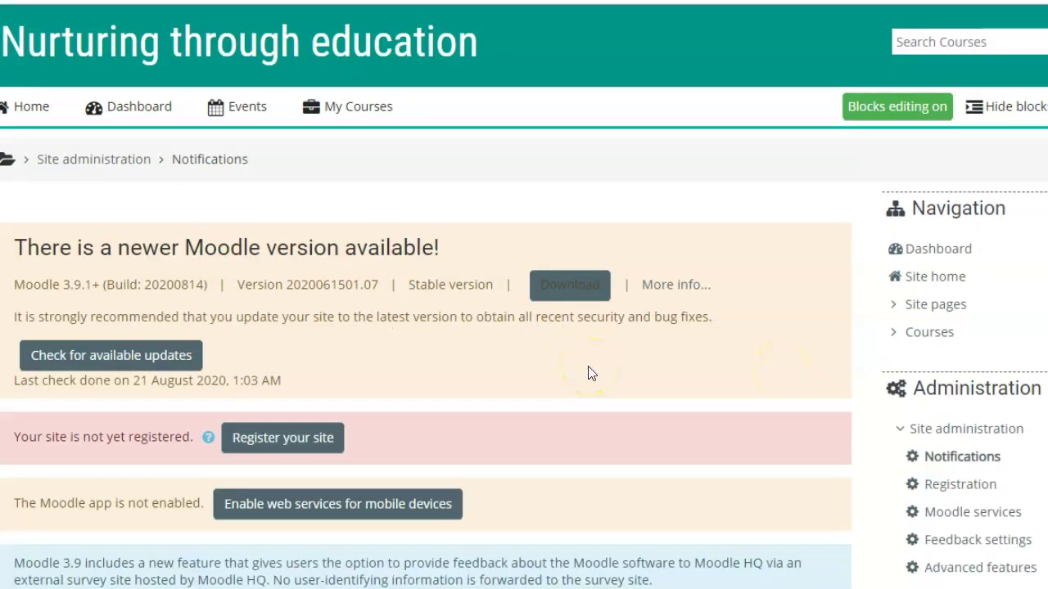